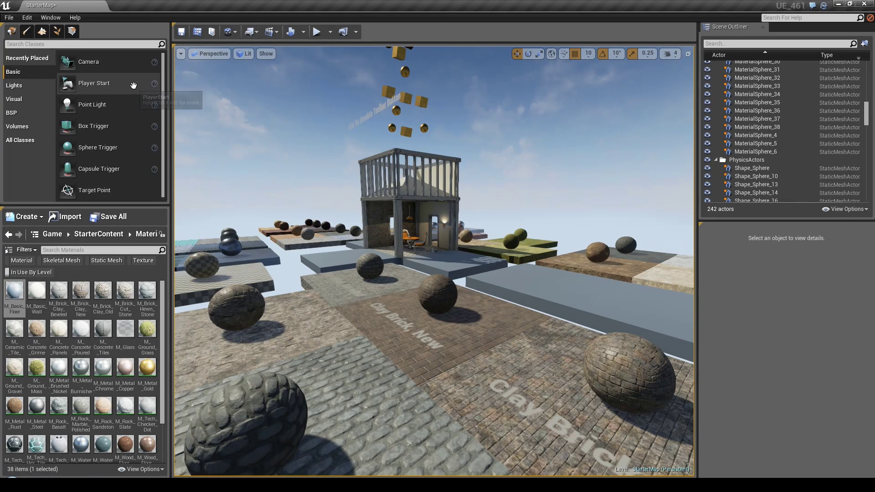
Set the perspective viewport's field of view to 50 and look at the house in the scene.
click(181, 54)
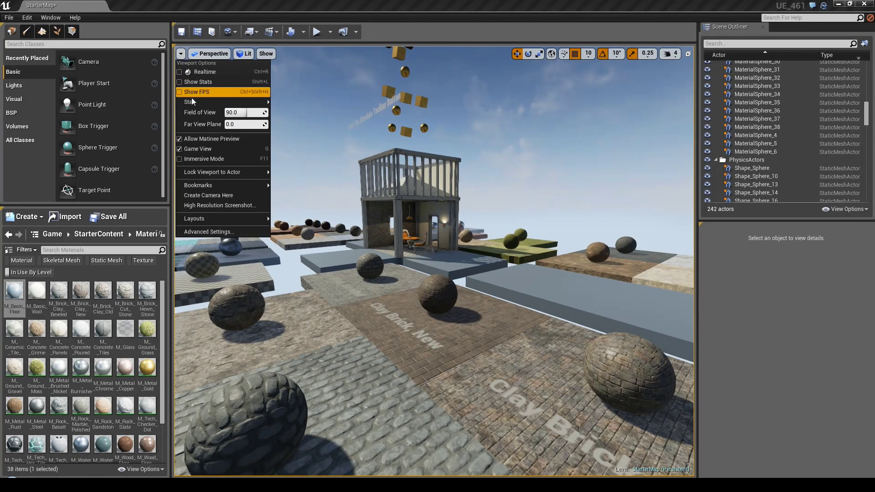
click(240, 113)
text(50)
key(Return)
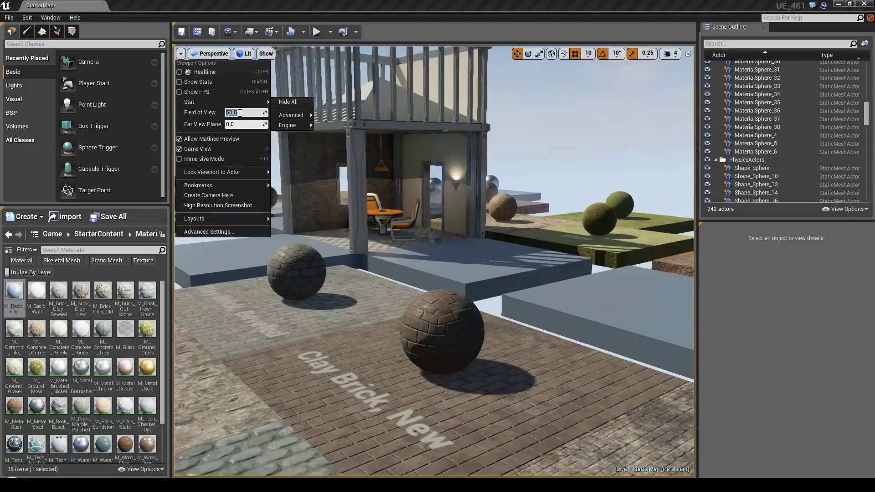
mouse_move(496, 202)
right_down()
mouse_move(485, 222)
mouse_move(449, 218)
mouse_move(500, 216)
mouse_move(506, 192)
right_up()
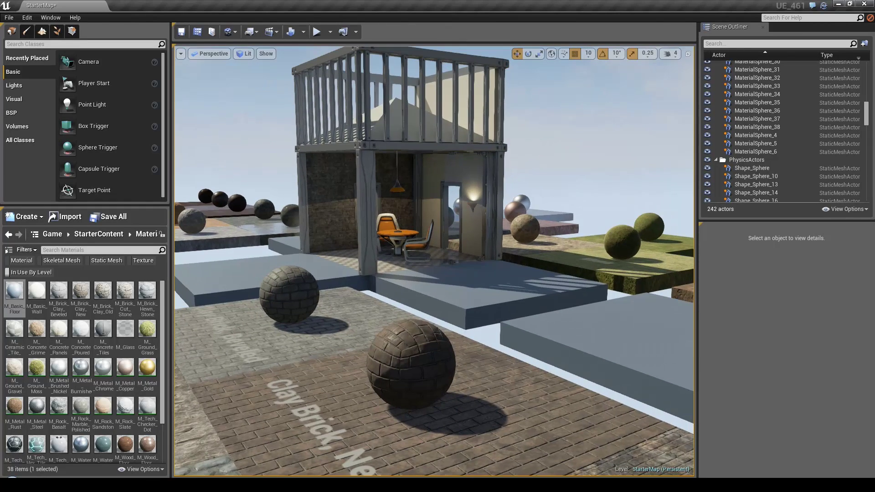
Set the perspective viewport's field of view to 90.
click(181, 54)
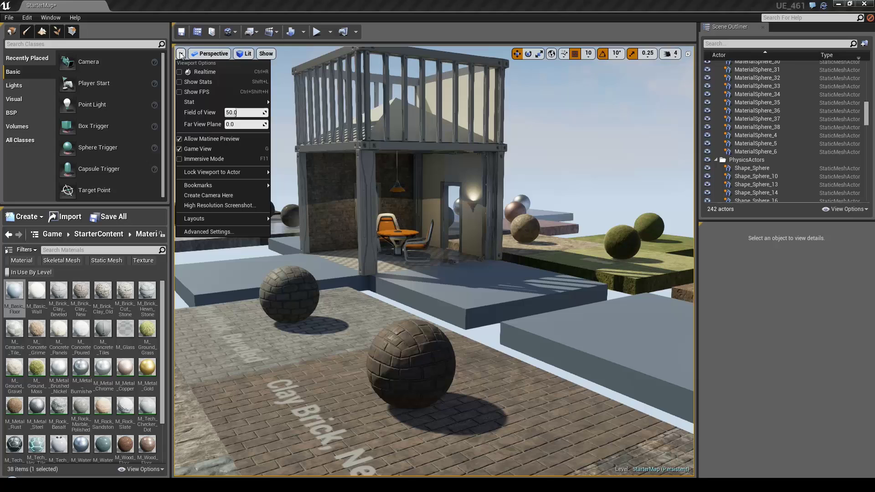
click(240, 113)
text(9)
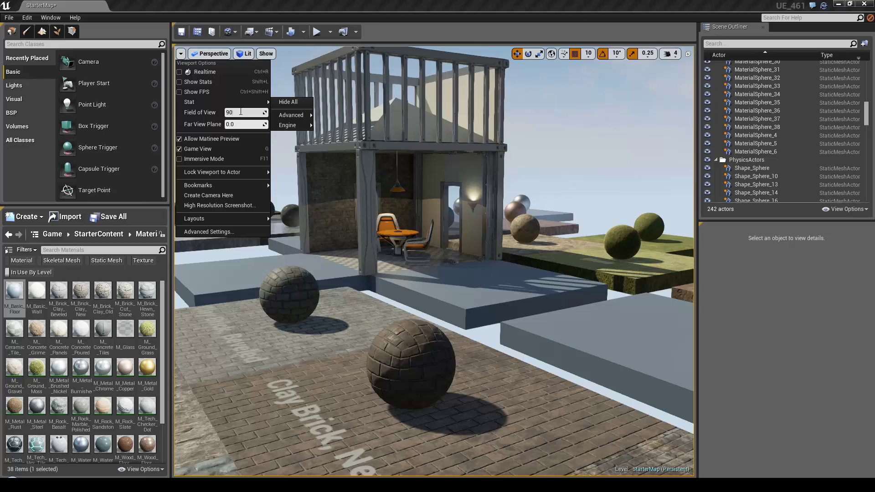
text(0)
key(Return)
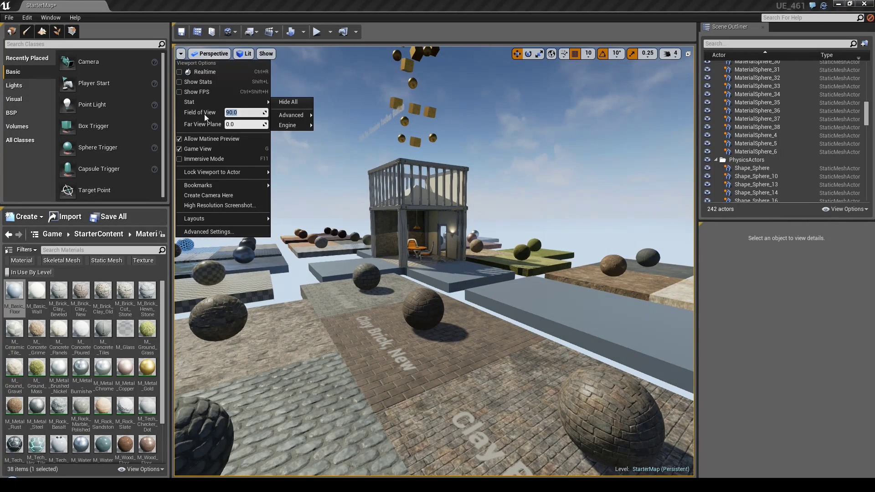
Examine the sphere and floor of the Clay Brick, New display and its surroundings from several distances and angles.
right_drag(346, 198, 341, 236)
drag(347, 166, 346, 109)
right_drag(346, 198, 348, 198)
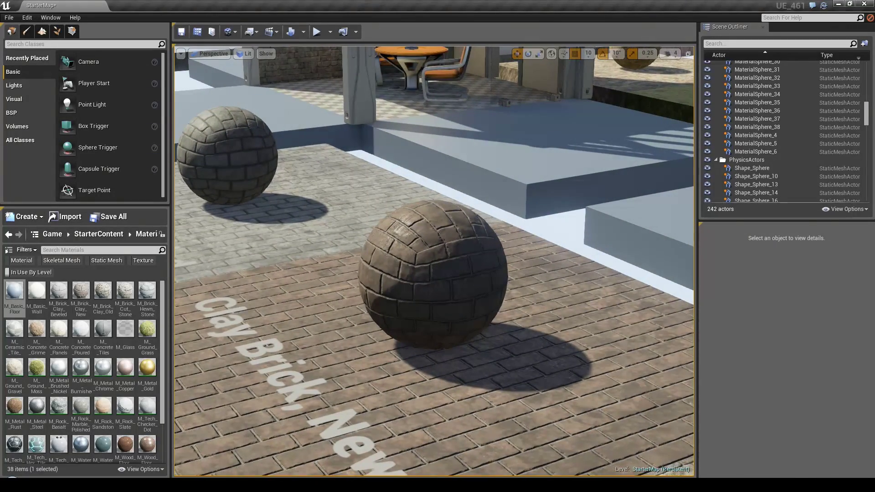
right_drag(480, 239, 488, 198)
drag(480, 239, 490, 198)
key(w)
right_drag(490, 199, 367, 219)
key(s)
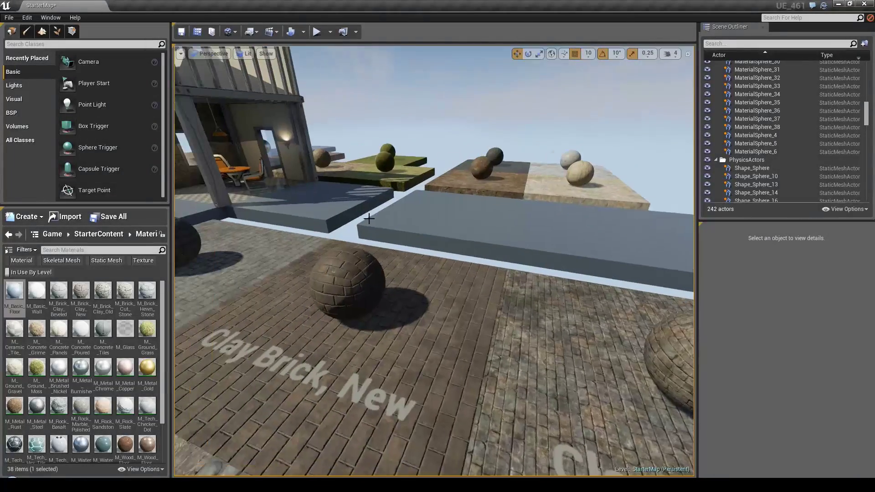
Select the sphere on the Clay Brick, New floor and inspect its MaterialSphere mesh in the static mesh editor.
click(331, 264)
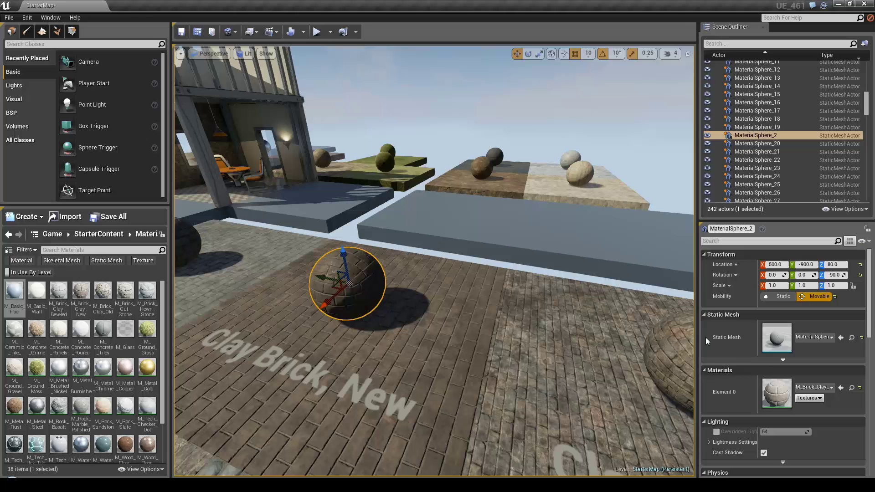
double_click(783, 336)
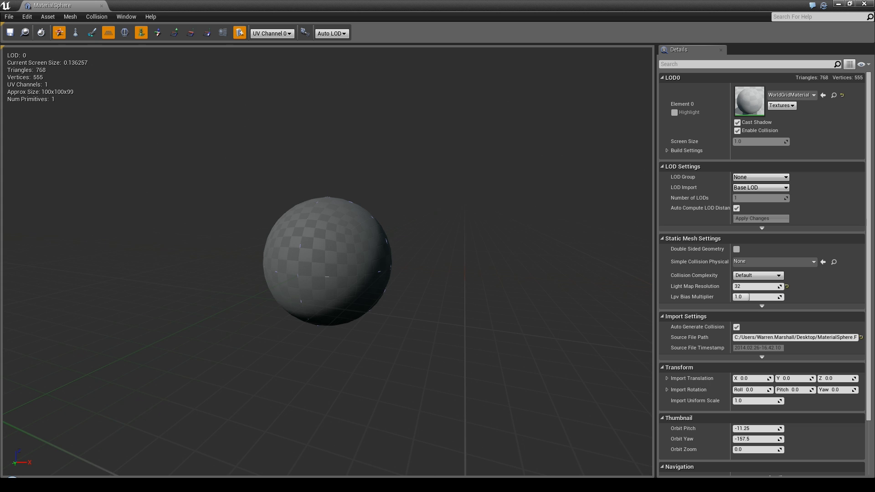
mouse_move(328, 262)
right_down()
mouse_move(316, 255)
mouse_move(326, 262)
right_up()
key(w)
scroll(355, 183, down, 10)
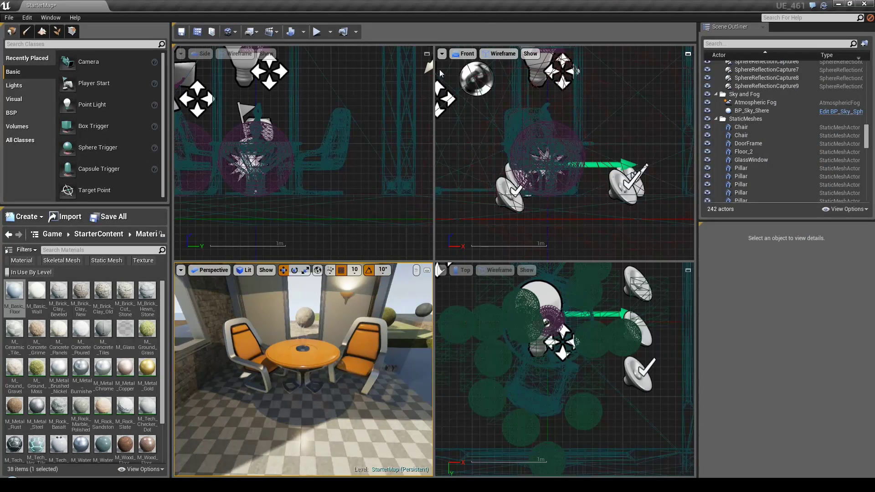
Maximize the Side wireframe view and measure a chair's height and the span across both chairs.
click(429, 54)
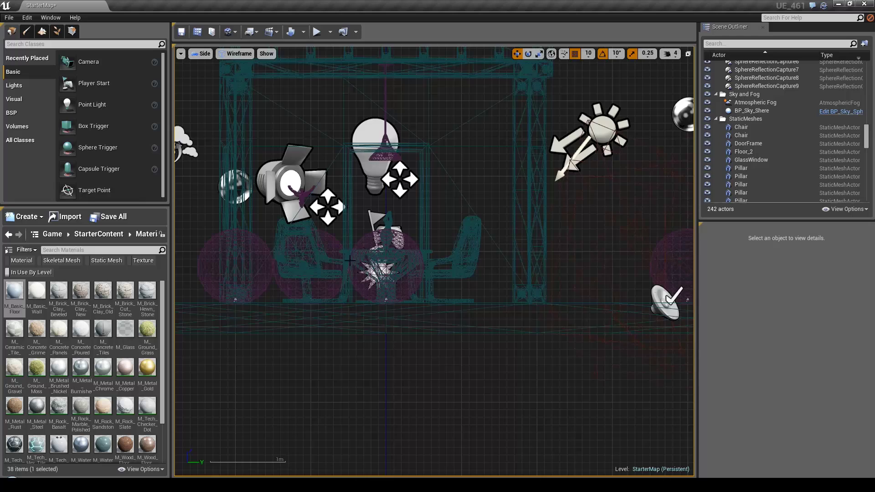
scroll(307, 273, up, 3)
right_drag(306, 274, 344, 331)
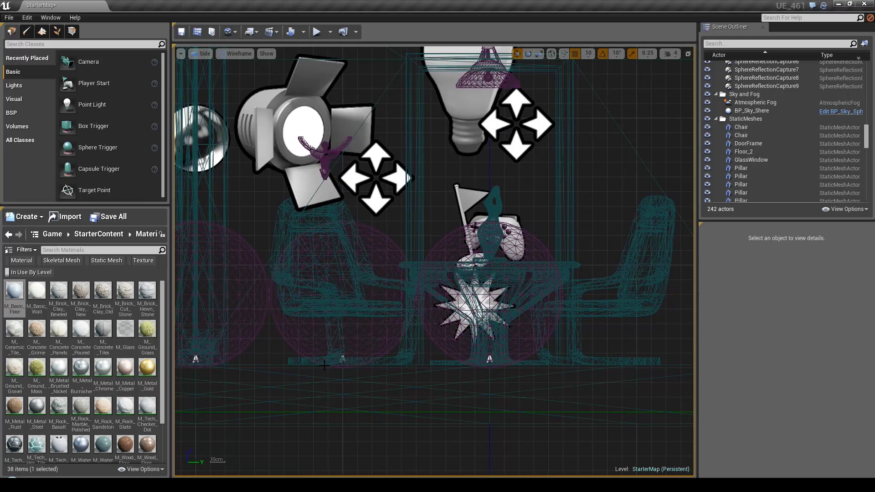
middle_drag(324, 365, 326, 234)
middle_drag(330, 196, 331, 196)
middle_drag(284, 301, 659, 313)
Measure the distance across the bases of both chairs at floor level in the Side view.
scroll(601, 338, up, 5)
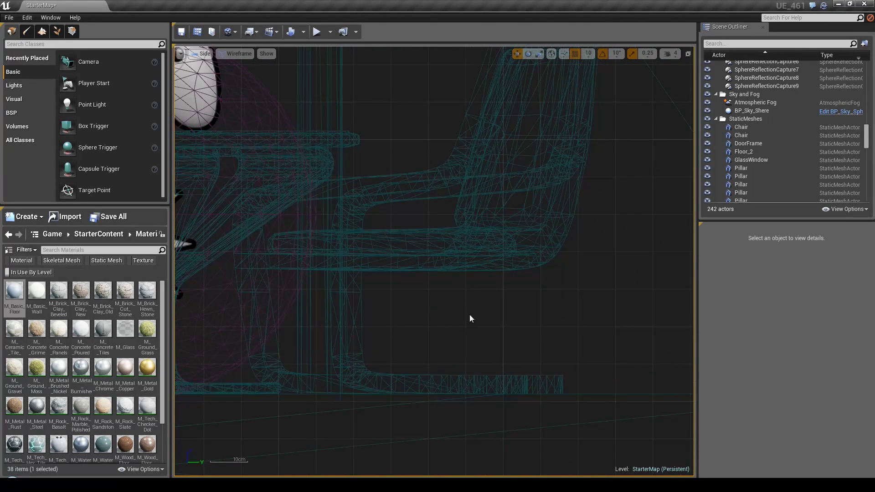
right_drag(462, 317, 459, 328)
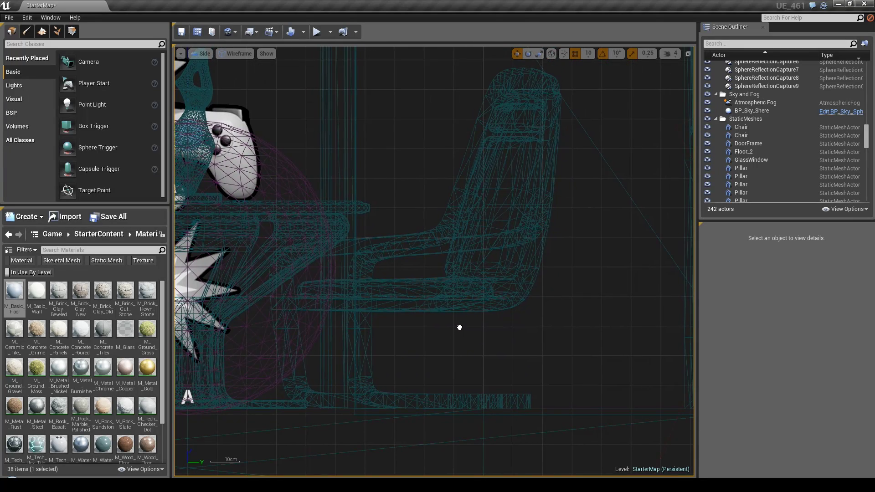
scroll(470, 326, down, 8)
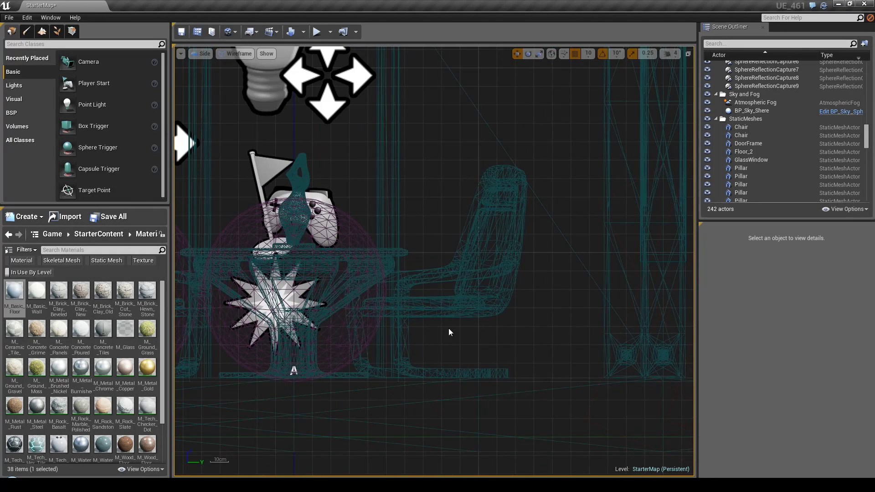
right_drag(486, 315, 489, 315)
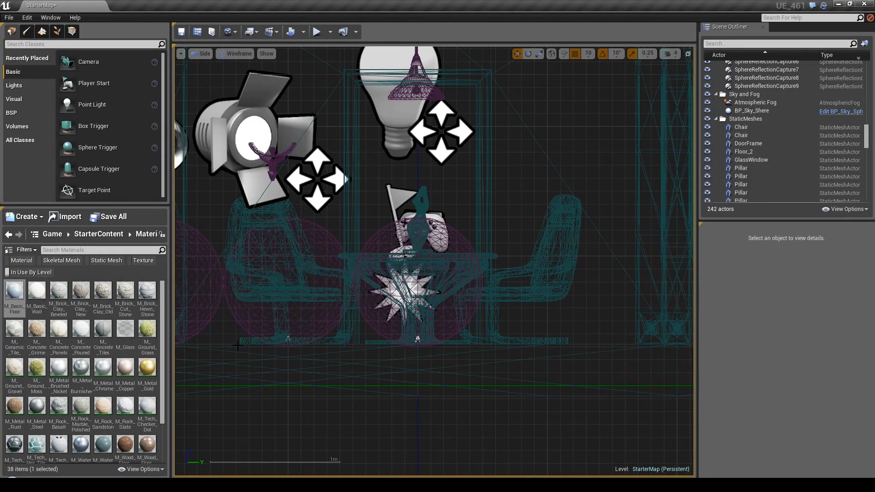
middle_drag(237, 345, 568, 344)
Measure the height of the chair facing the table from the floor to the top of its backrest.
scroll(522, 296, up, 5)
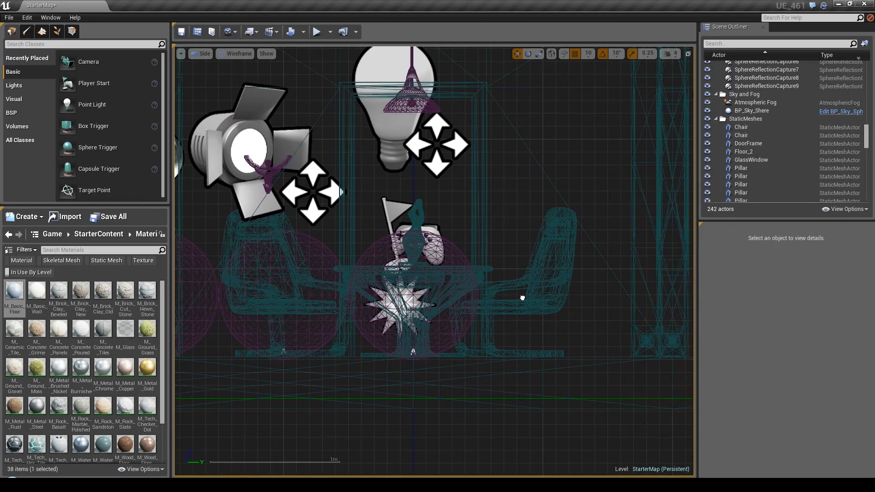
right_drag(491, 299, 471, 309)
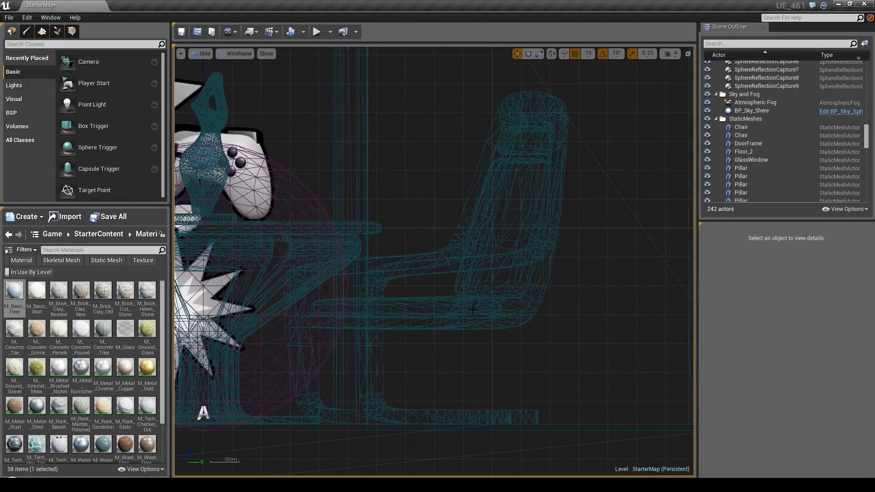
scroll(471, 311, down, 1)
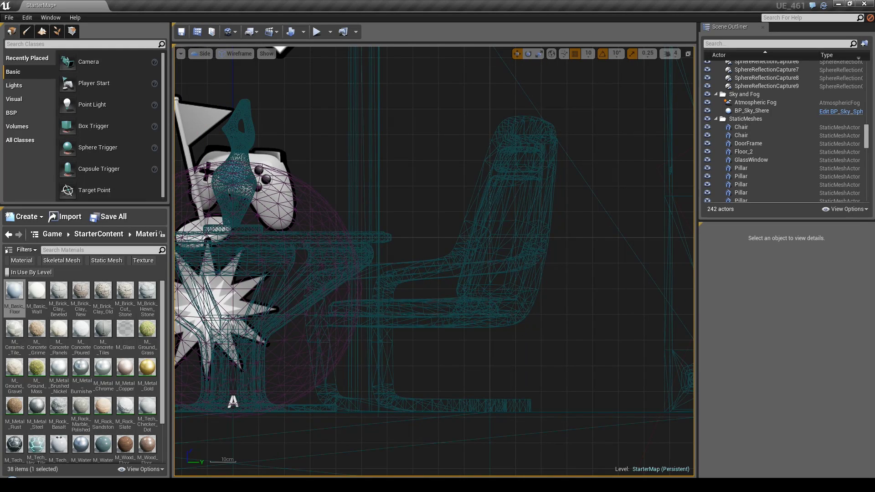
middle_drag(515, 417, 520, 262)
middle_drag(517, 120, 517, 119)
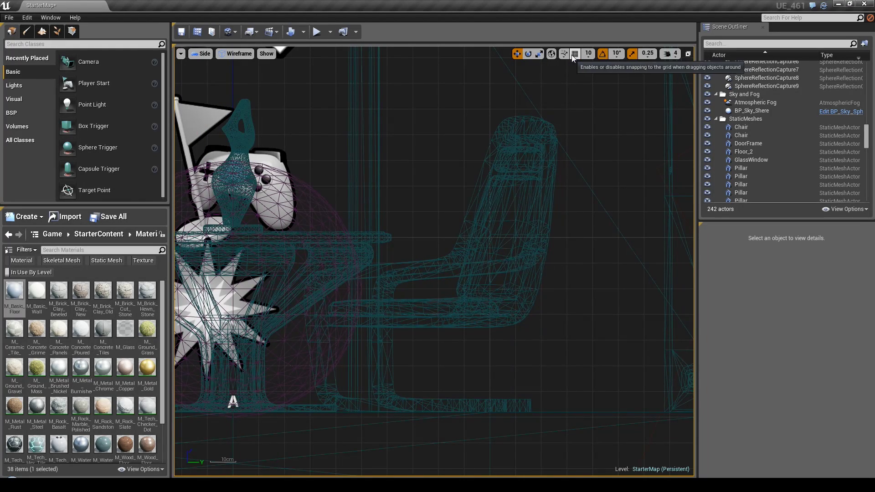
Select the measured chair and open its SM_Chair mesh in the static mesh editor.
click(488, 399)
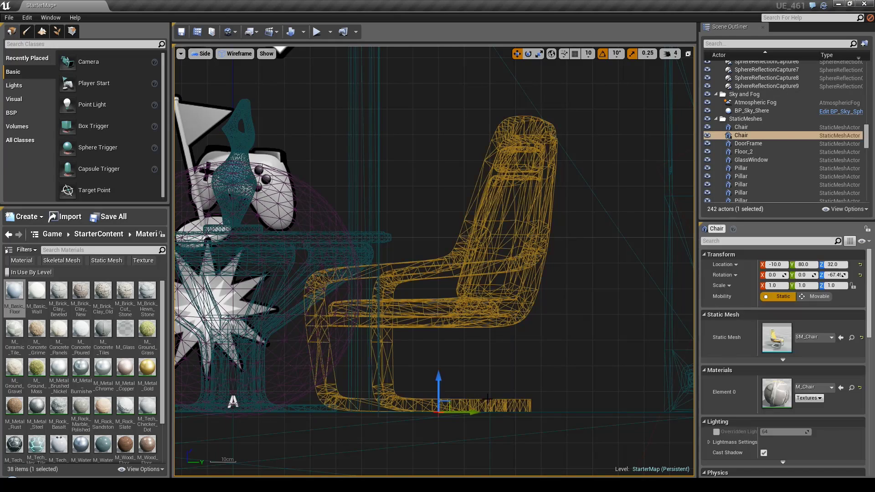
double_click(767, 338)
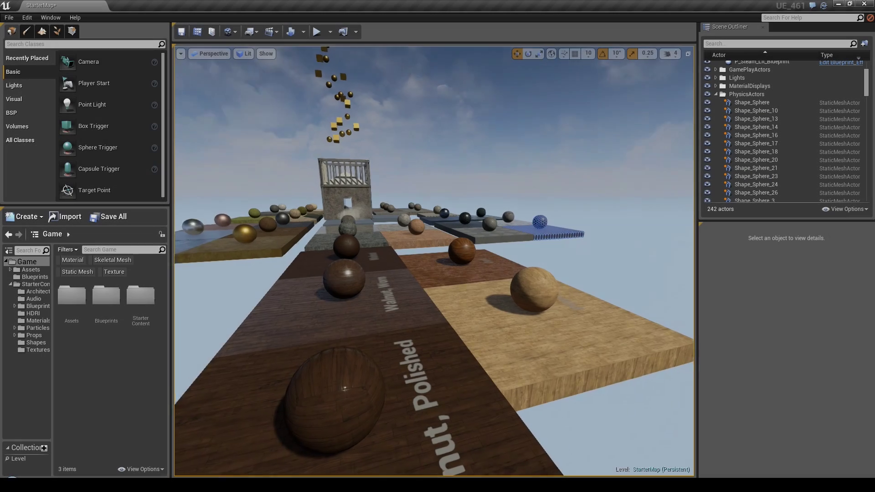
Select the Shape_Sphere_21 actor by name, and the pine wood sphere directly in the scene.
right_drag(478, 272, 479, 273)
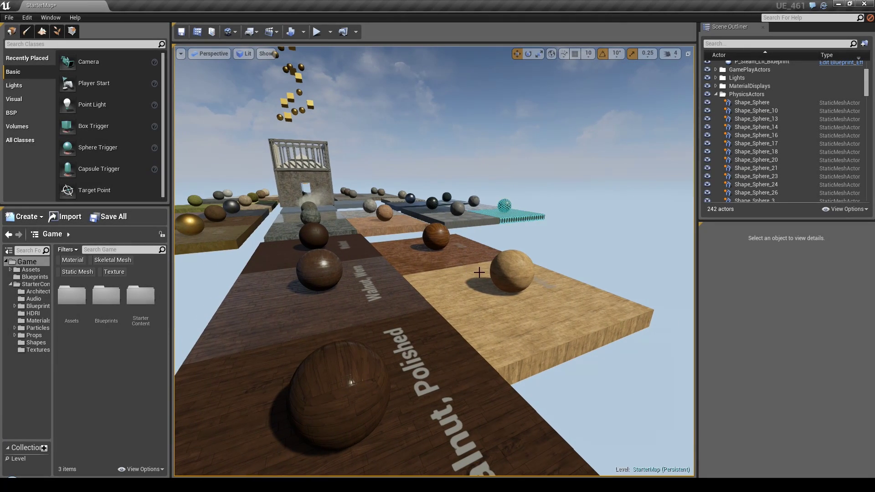
click(512, 275)
click(753, 168)
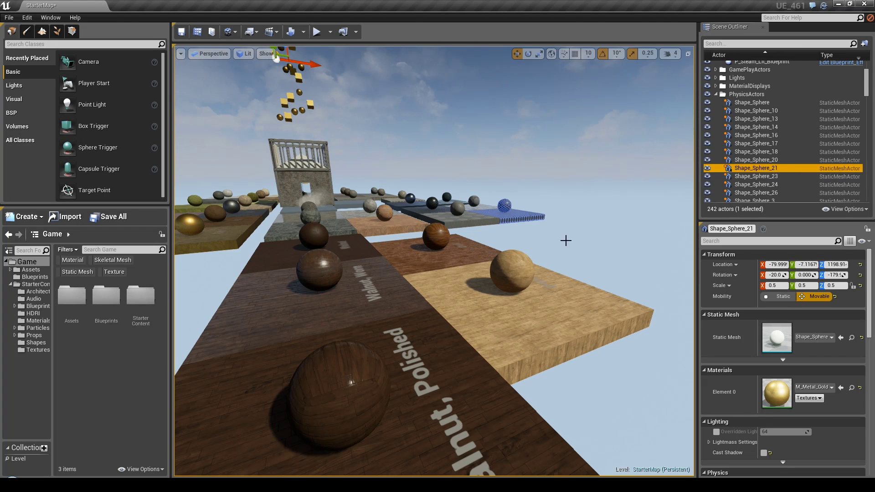
click(511, 272)
Select one of the Pillar actors by name, and the polished walnut sphere directly in the scene.
scroll(770, 146, down, 5)
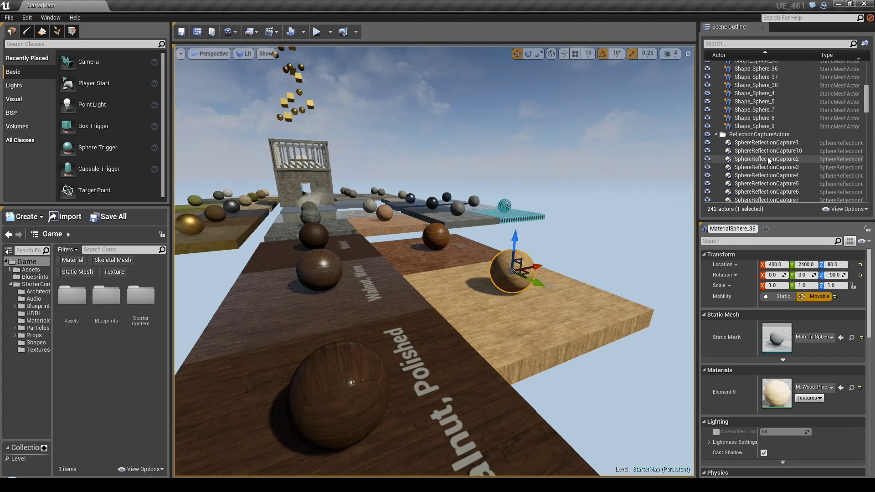
scroll(766, 158, down, 5)
click(755, 166)
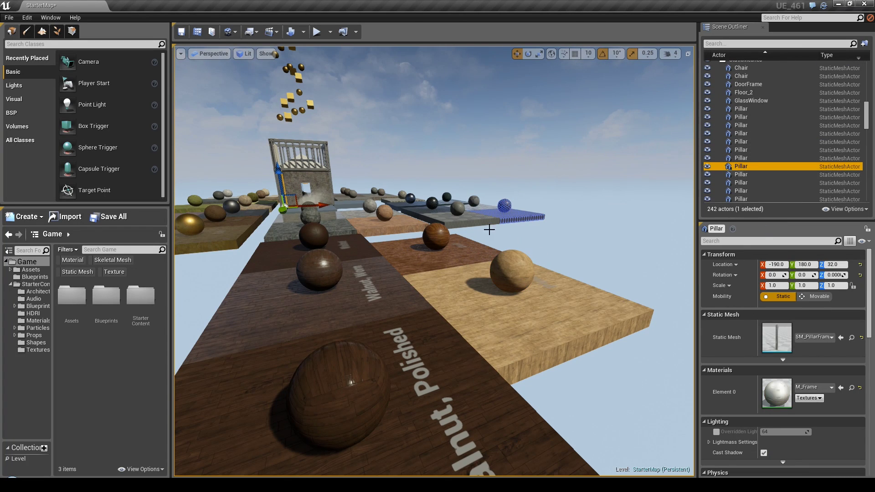
click(331, 364)
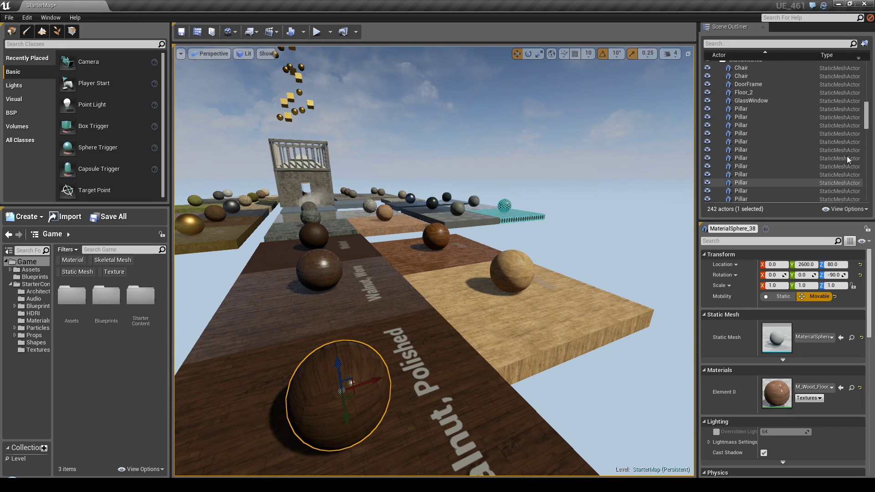
Focus the view on the TextLabel_24 actor and collapse the TextRenderActores folder.
drag(866, 120, 872, 182)
double_click(754, 166)
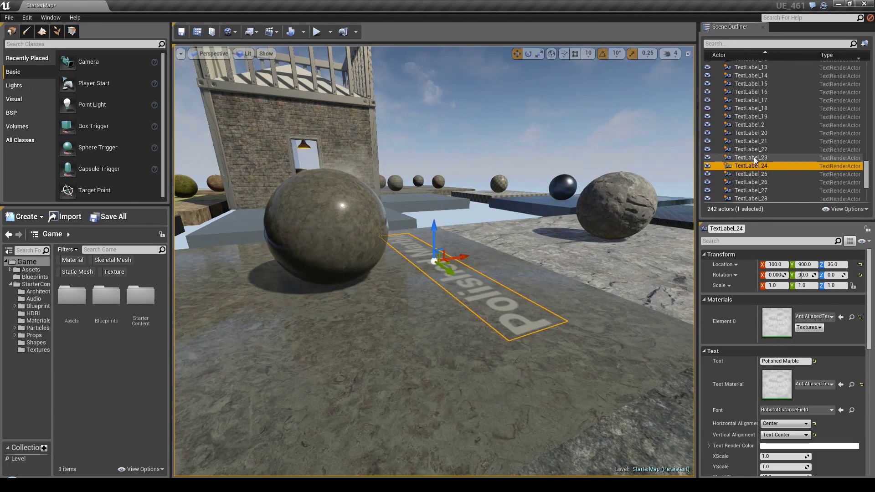
scroll(753, 117, up, 5)
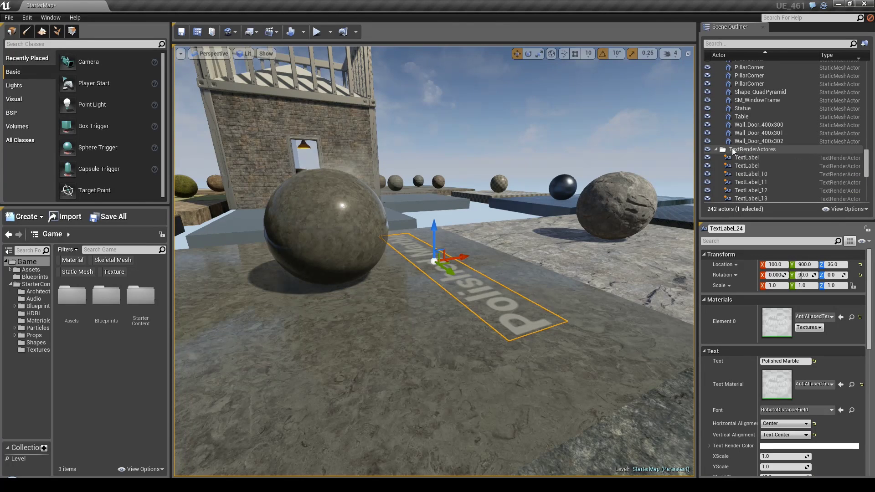
click(716, 149)
drag(864, 177, 862, 138)
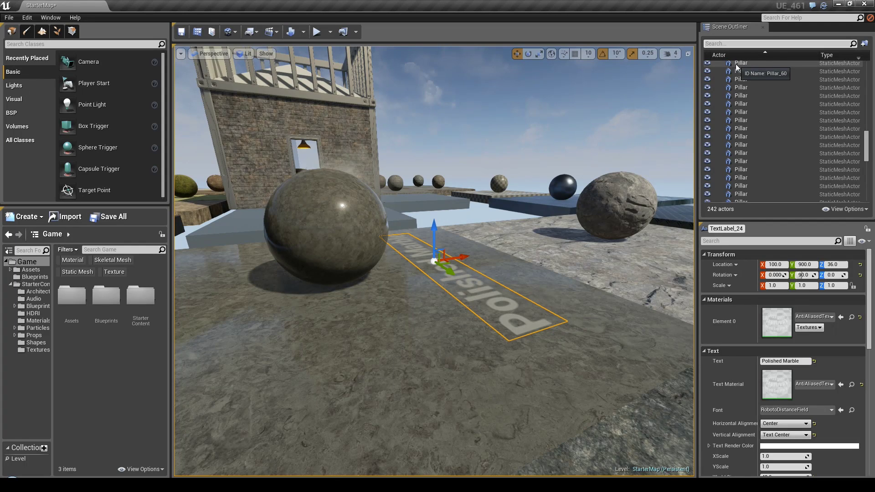
Deselect the Polished Marble text label and add the In Use By Level filter for the Game folder's assets.
right_drag(543, 177, 532, 183)
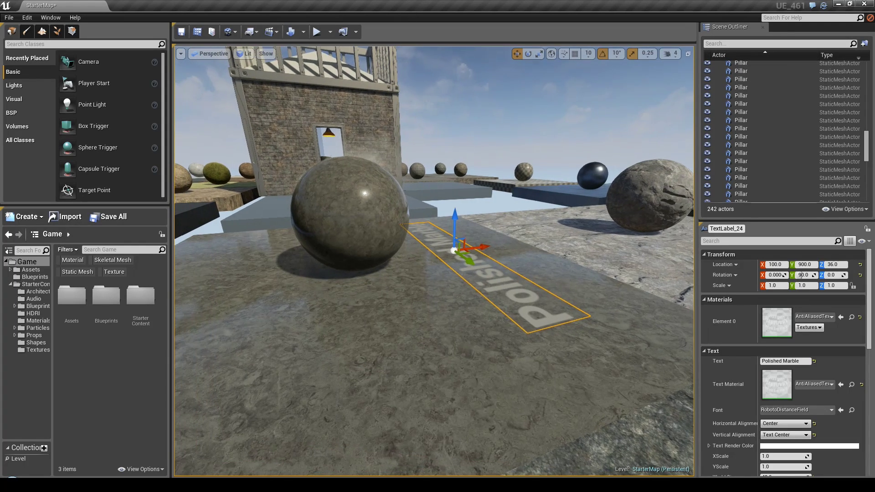
click(538, 179)
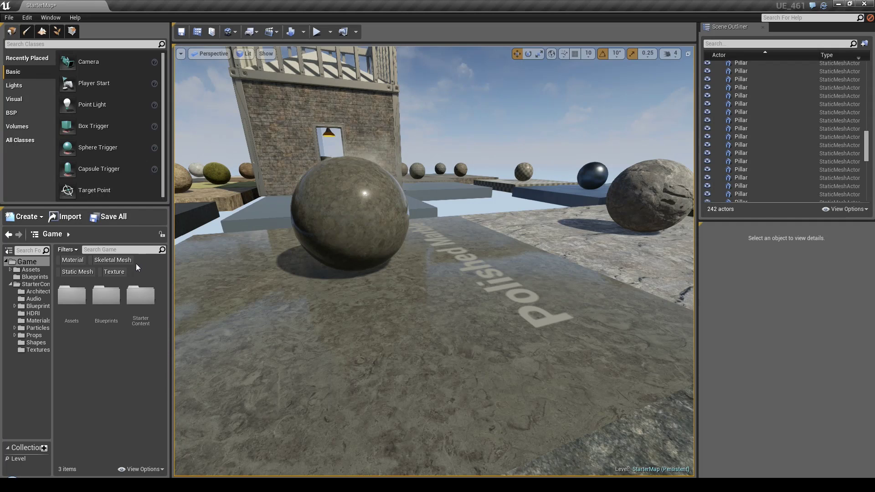
click(67, 249)
mouse_move(88, 440)
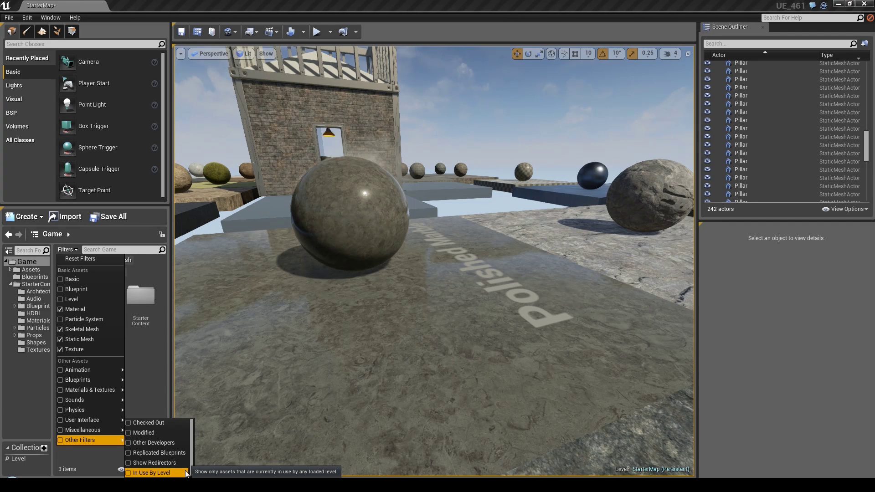
click(154, 473)
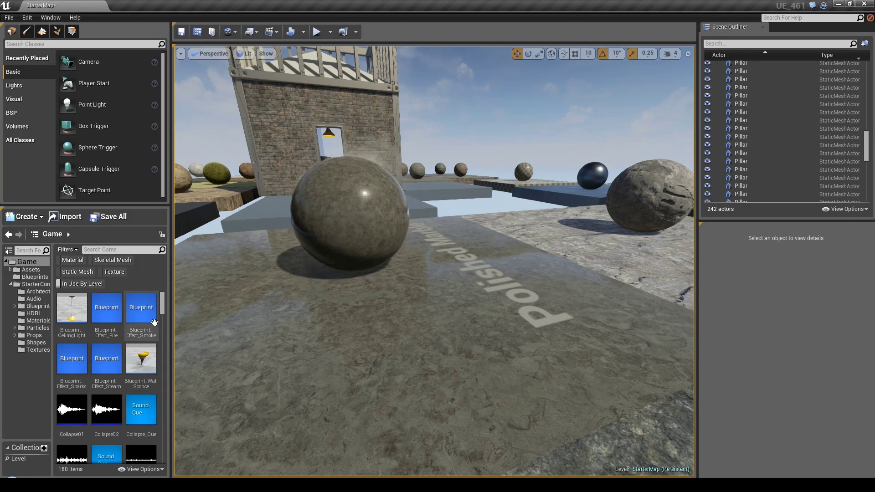
Enable the Static Mesh filter and browse the static meshes used in the level.
drag(162, 309, 163, 329)
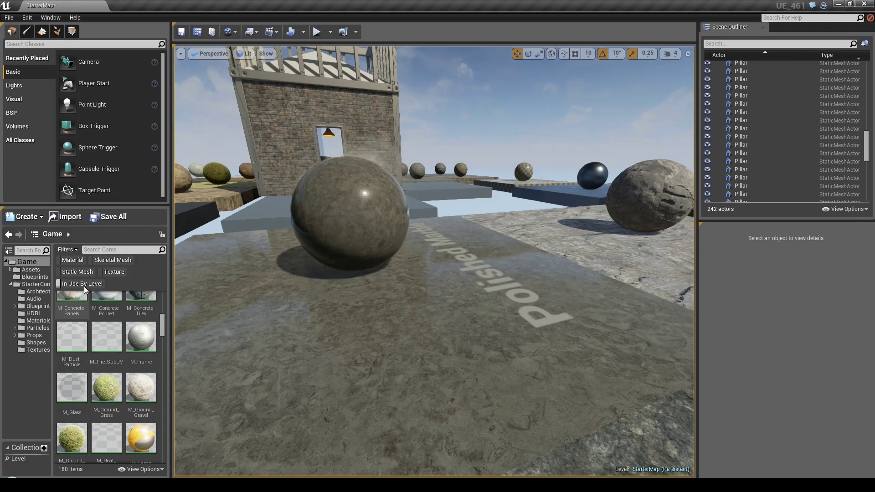
click(64, 271)
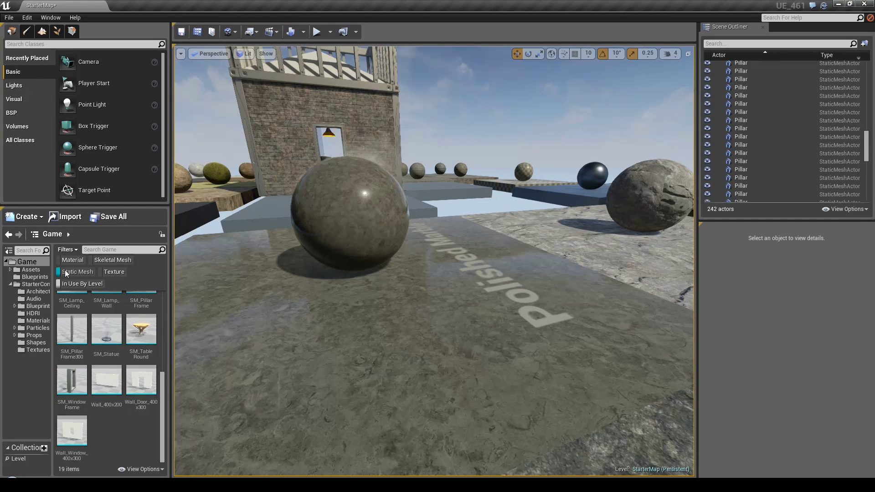
drag(163, 420, 155, 336)
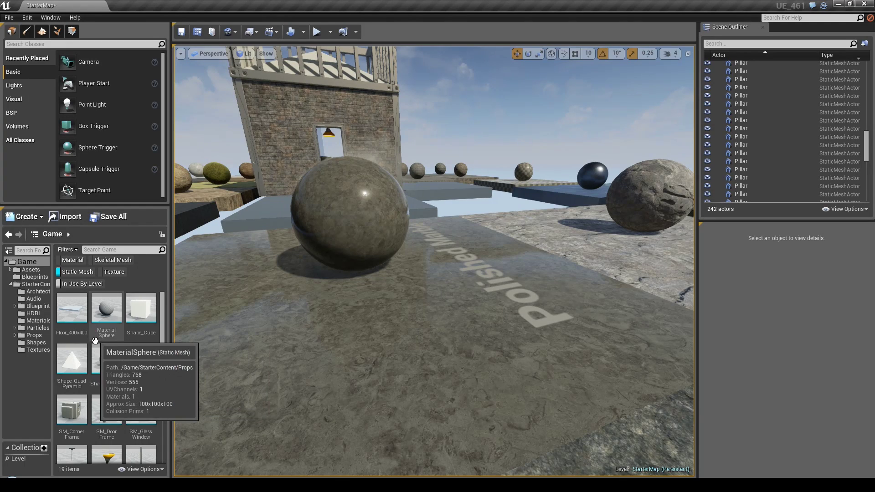
right_drag(217, 337, 195, 308)
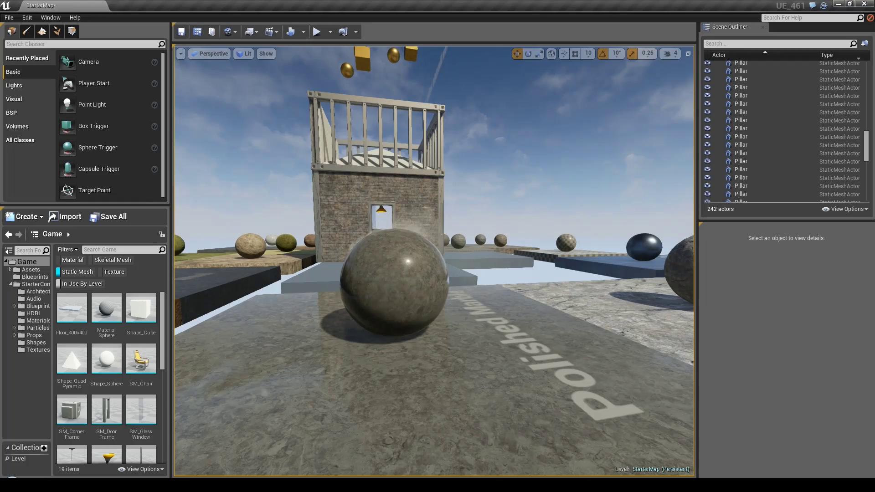